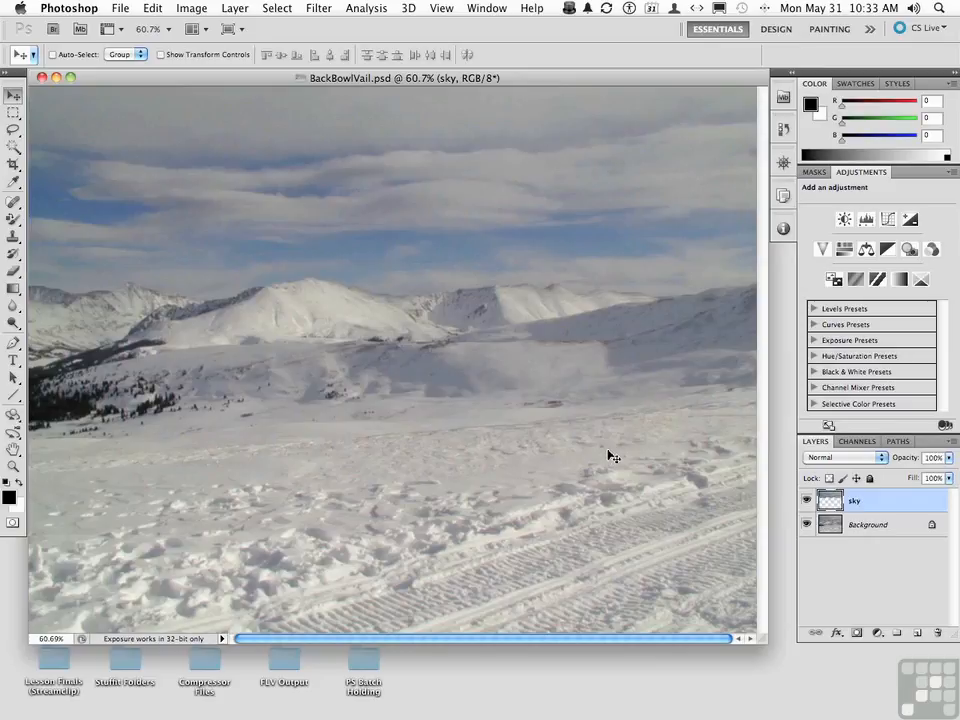
pyautogui.click(192, 9)
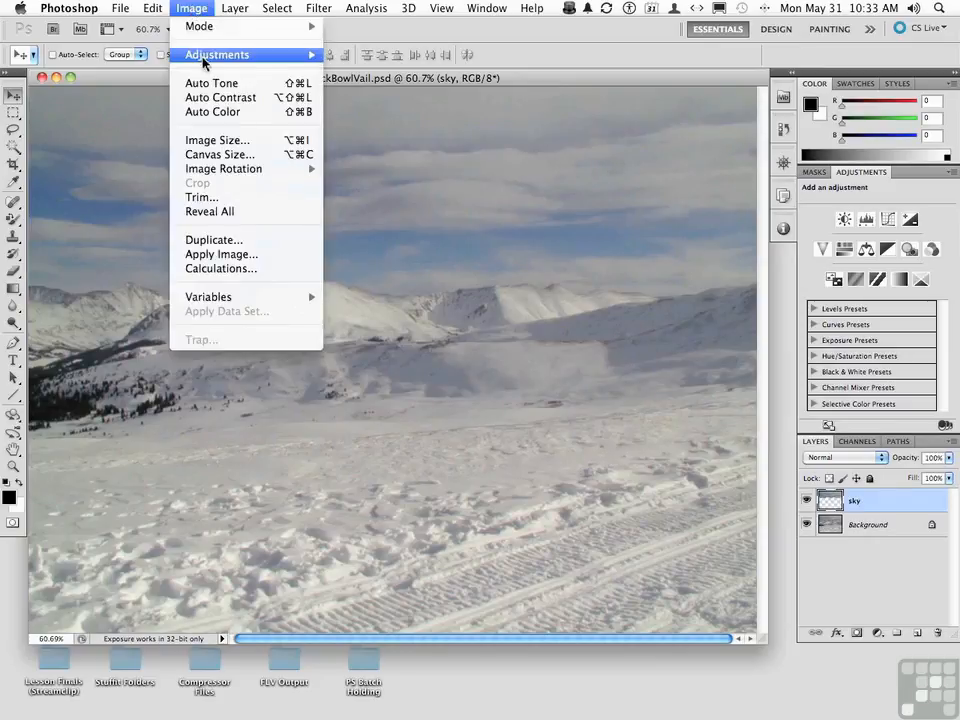
pyautogui.moveTo(217, 54)
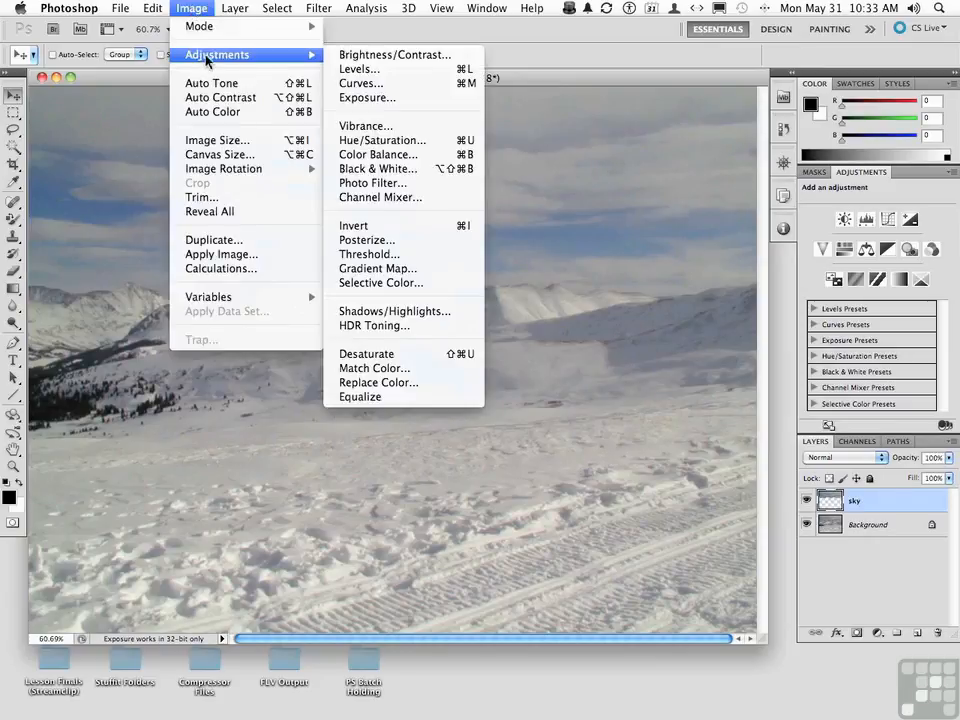
pyautogui.click(401, 78)
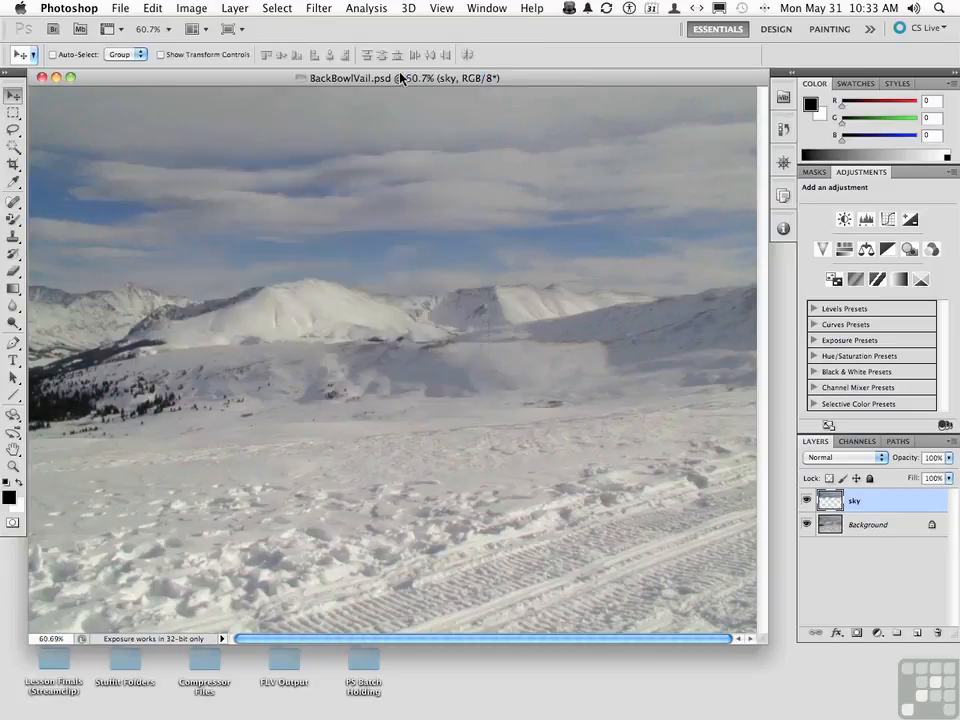
pyautogui.moveTo(797, 138); pyautogui.dragTo(397, 148)
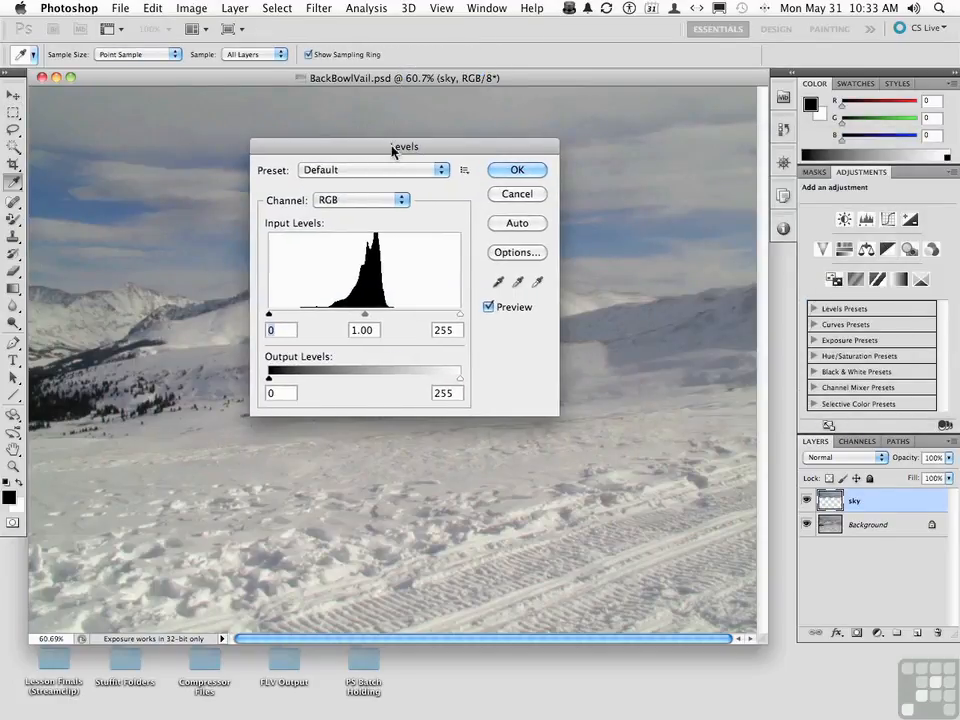
pyautogui.click(499, 197)
pyautogui.press('v')
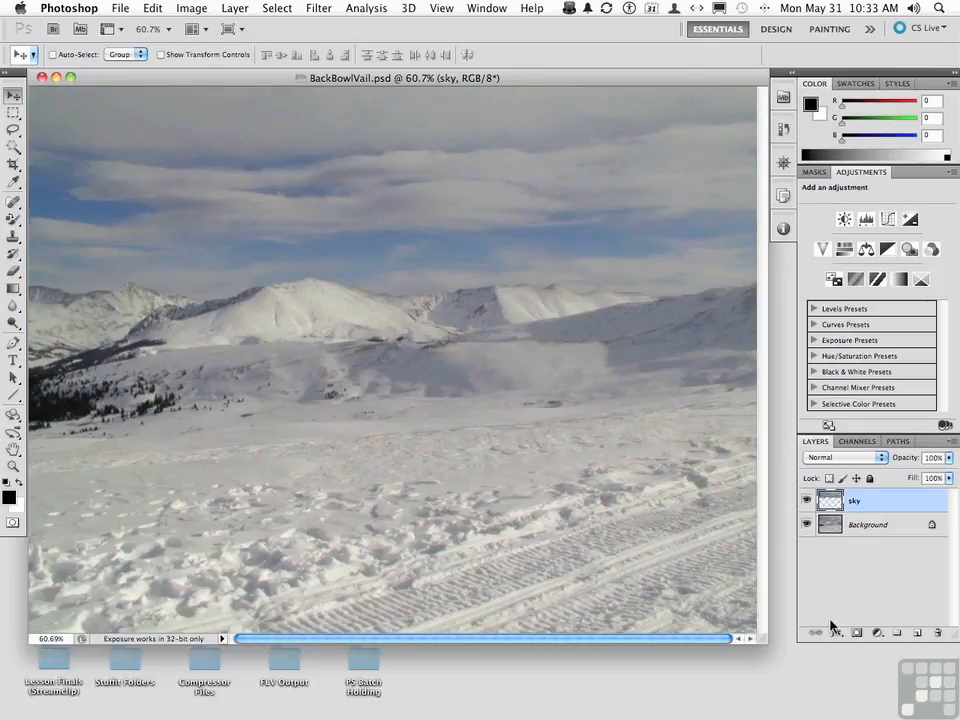
# Step: Add a Levels adjustment layer above the sky layer and undo it
pyautogui.click(878, 634)
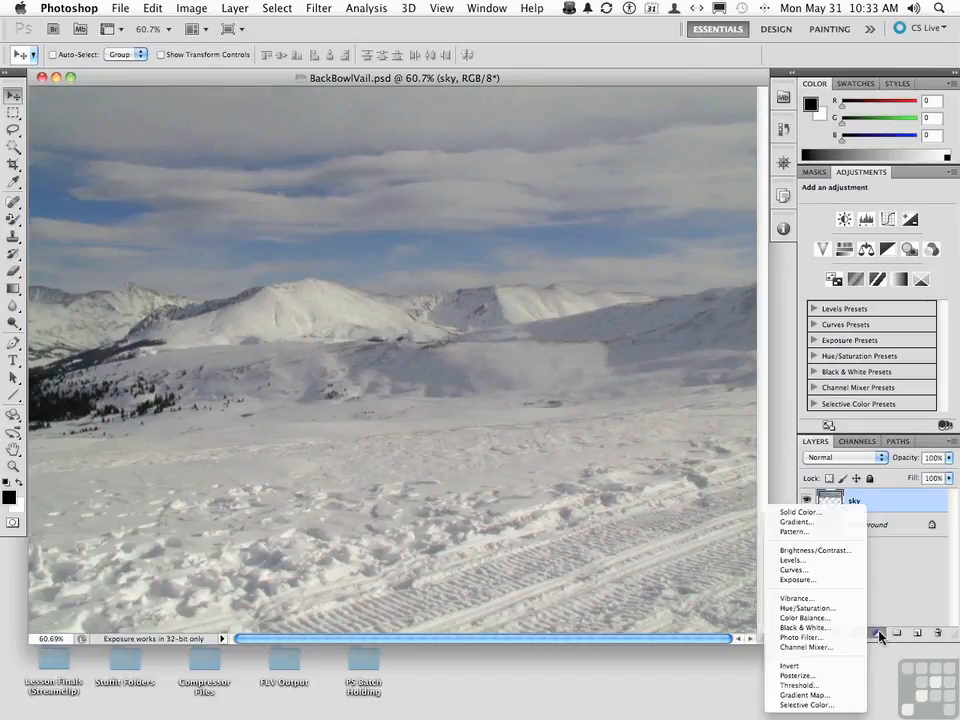
pyautogui.click(793, 560)
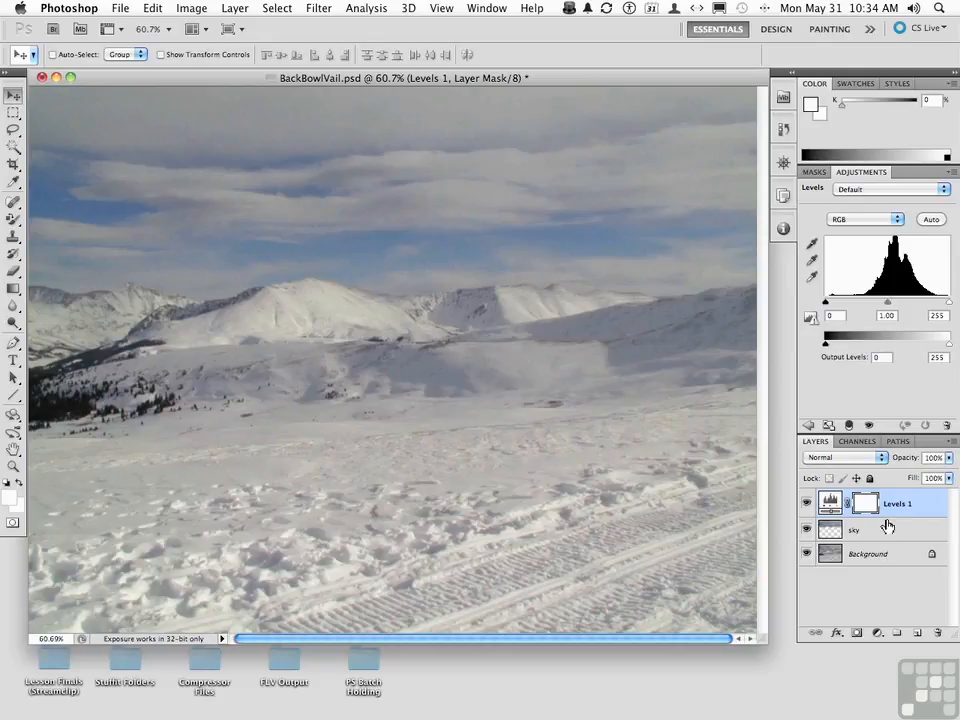
pyautogui.press('super+z')
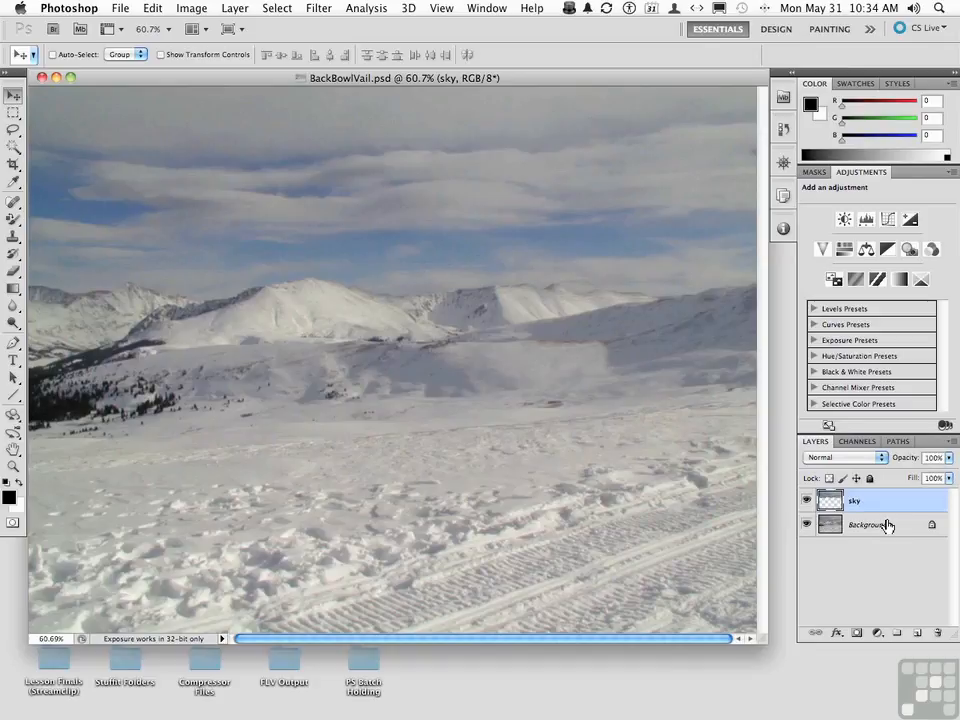
# Step: Detach the Adjustments panel from its dock and float it over the mountain image
pyautogui.moveTo(850, 171); pyautogui.dragTo(606, 181)
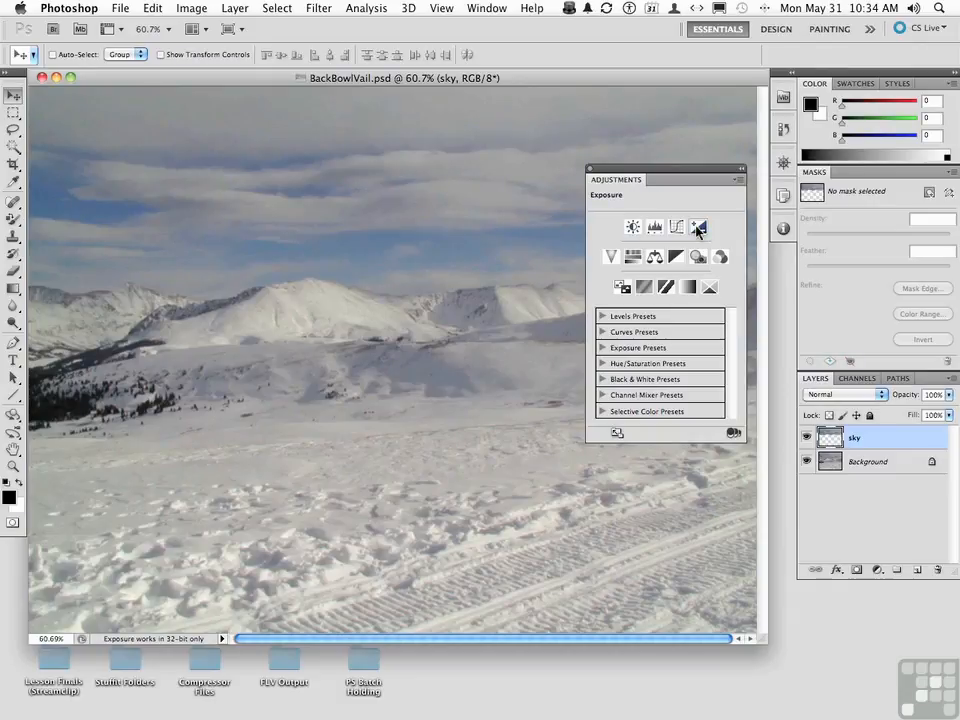
pyautogui.click(876, 570)
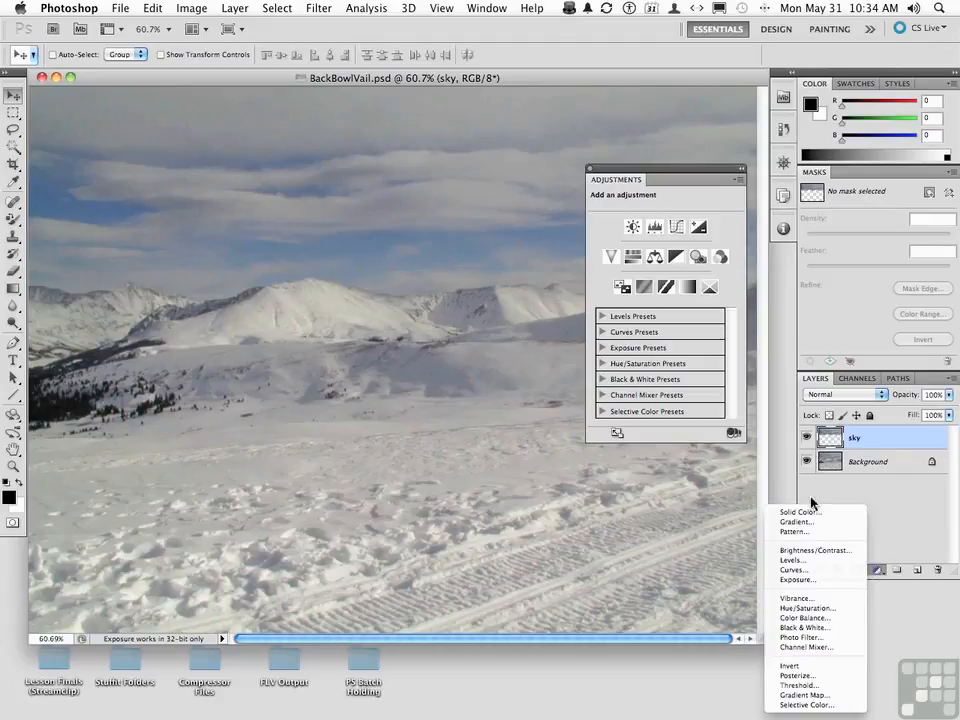
pyautogui.click(724, 295)
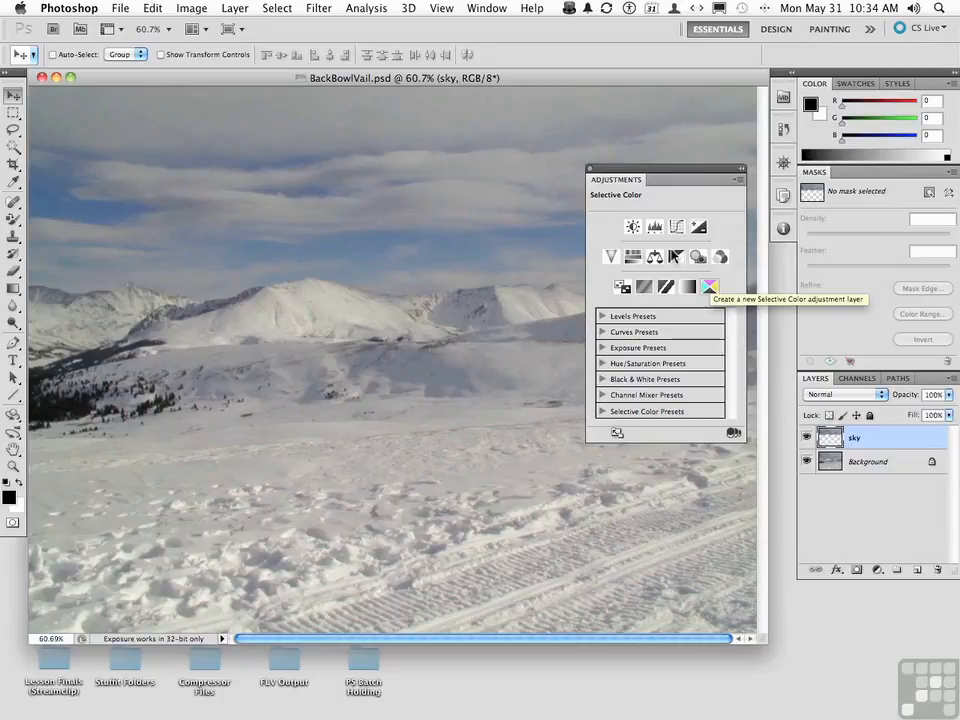
# Step: Create a Levels adjustment layer with default settings from the Adjustments panel and delete it
pyautogui.click(654, 229)
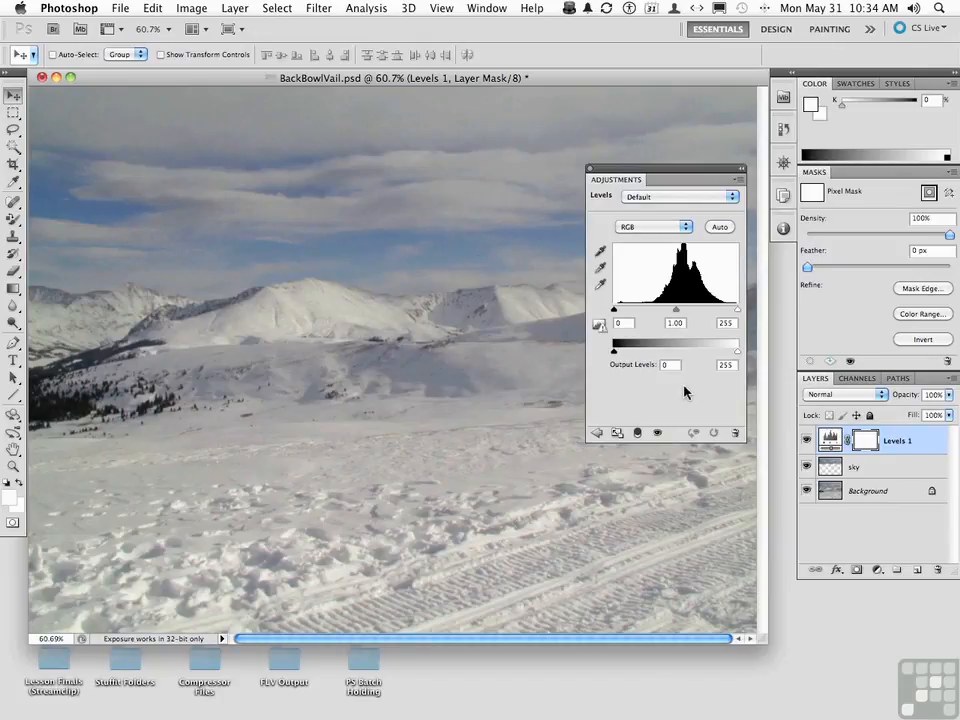
pyautogui.click(736, 435)
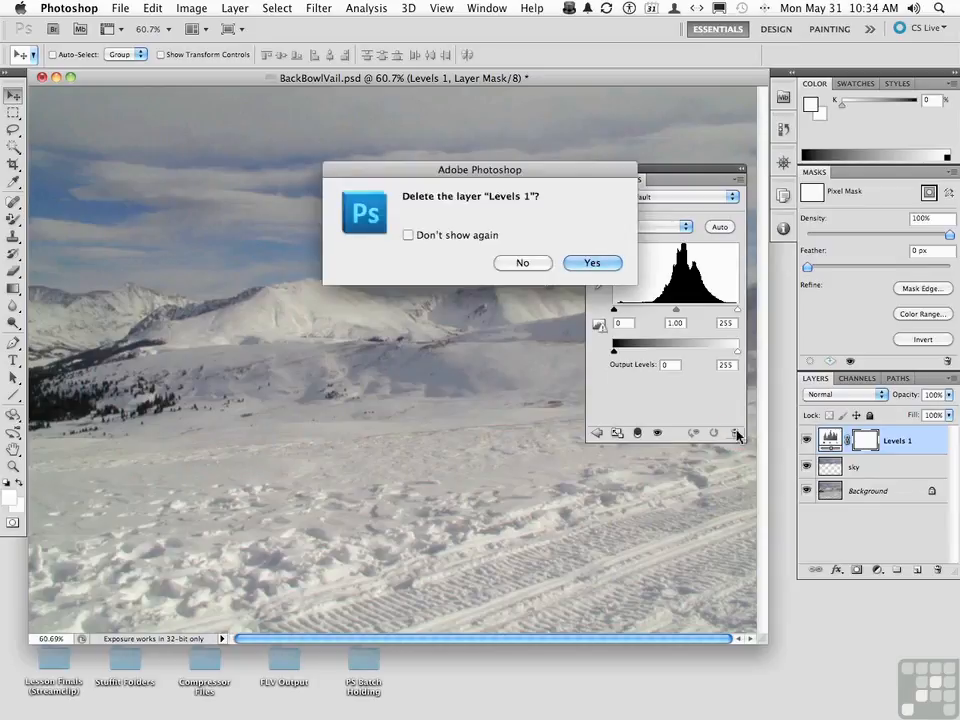
pyautogui.click(582, 263)
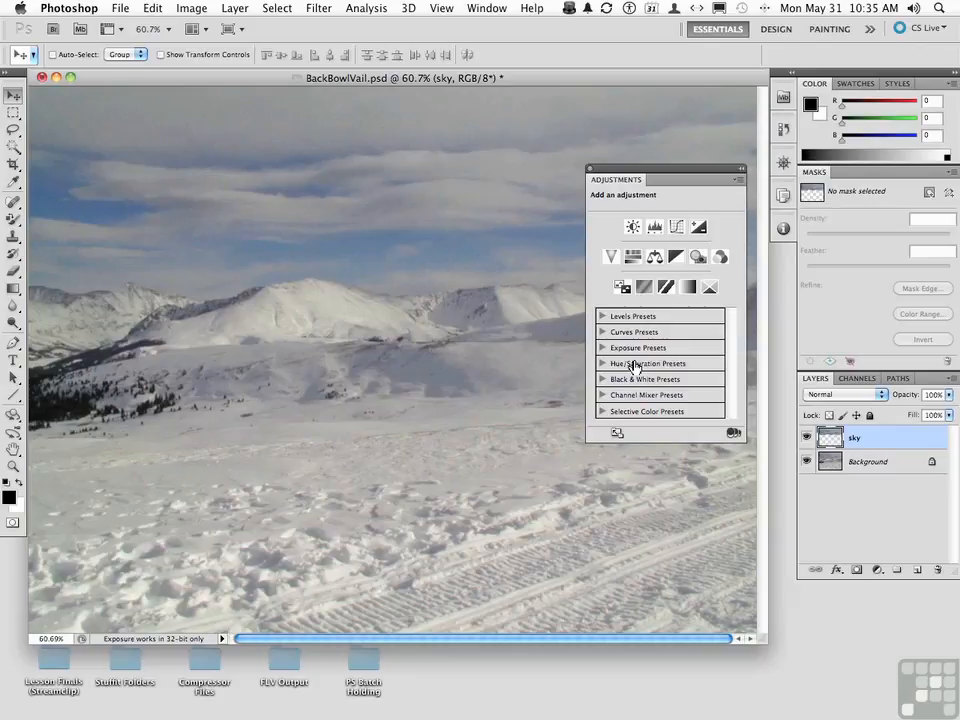
# Step: Add a Levels adjustment layer with the Increase Contrast 3 preset and delete that layer
pyautogui.click(602, 316)
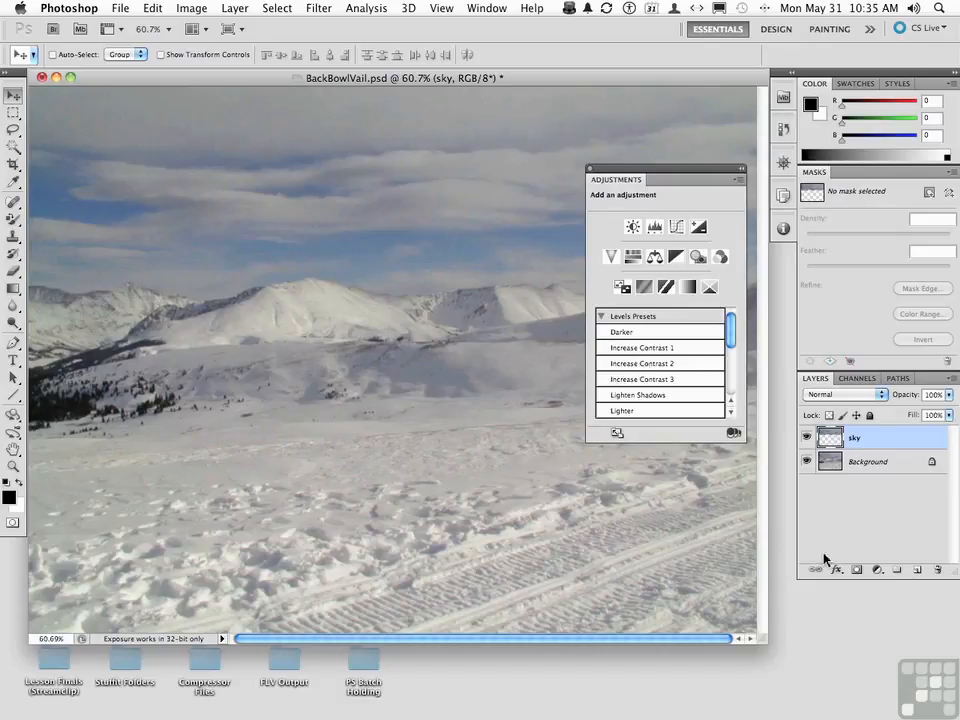
pyautogui.click(876, 571)
pyautogui.click(667, 381)
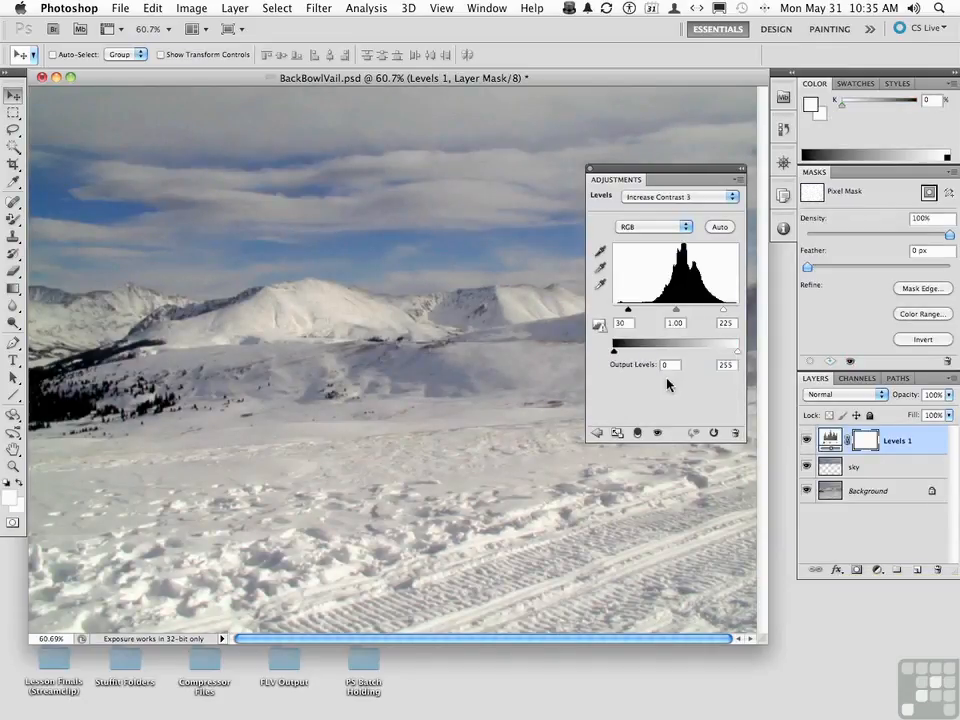
pyautogui.click(735, 432)
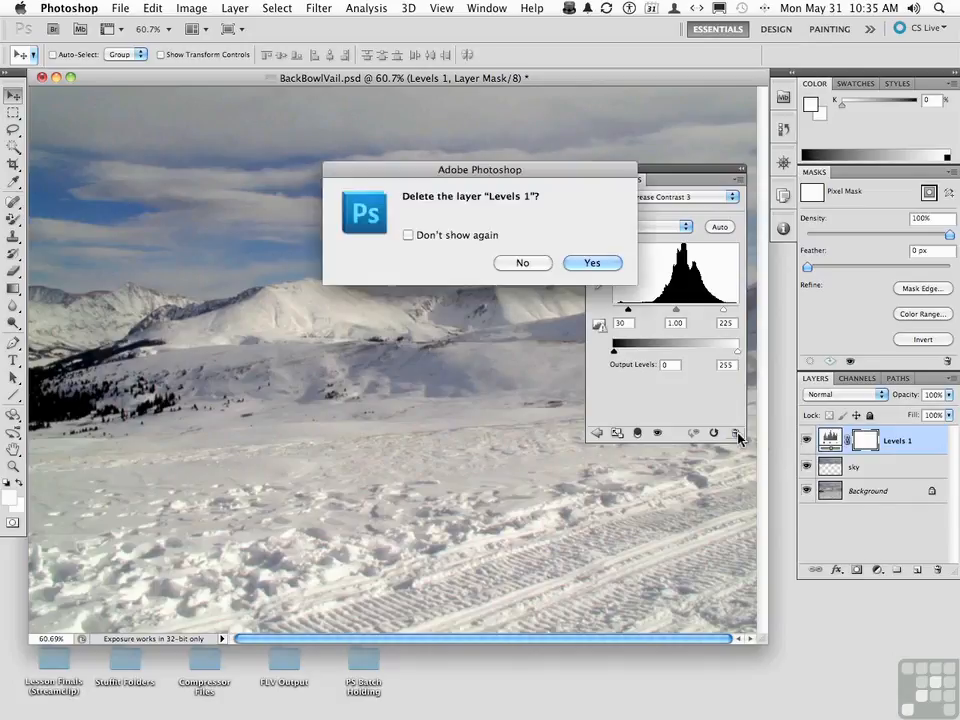
pyautogui.click(592, 263)
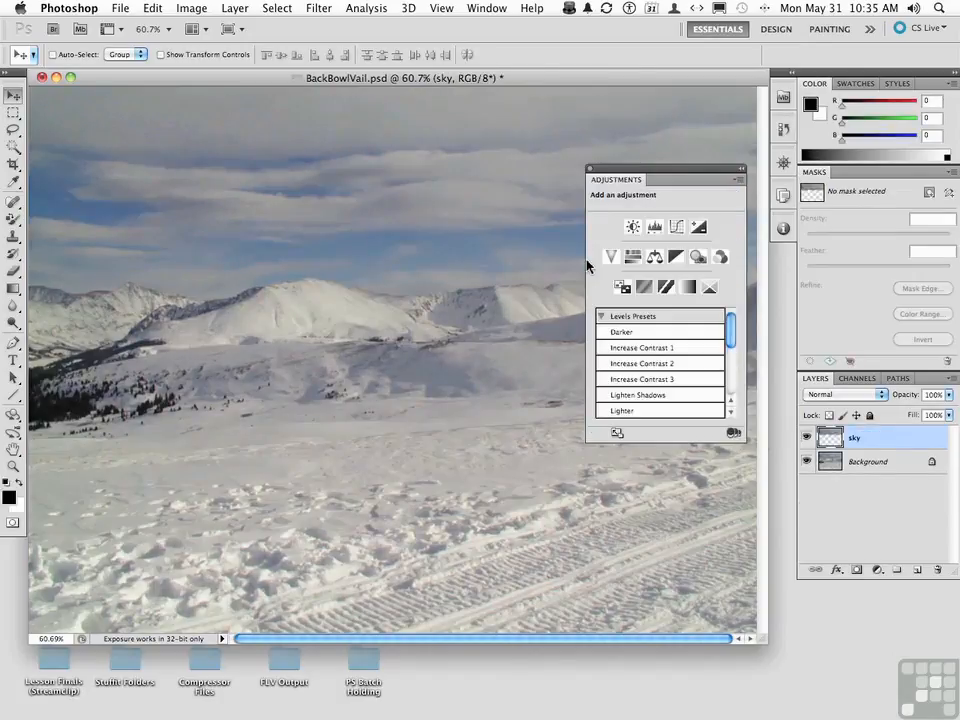
# Step: Set the Adjustments panel to Expanded View and reposition it over the image
pyautogui.click(616, 433)
pyautogui.moveTo(707, 168); pyautogui.dragTo(639, 150)
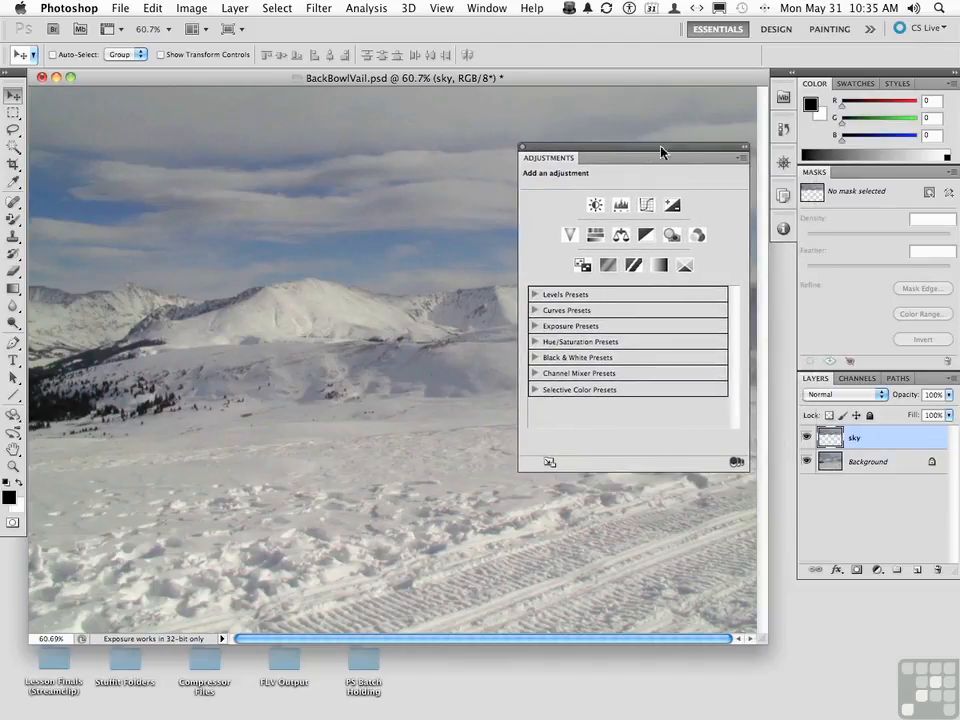
pyautogui.click(743, 159)
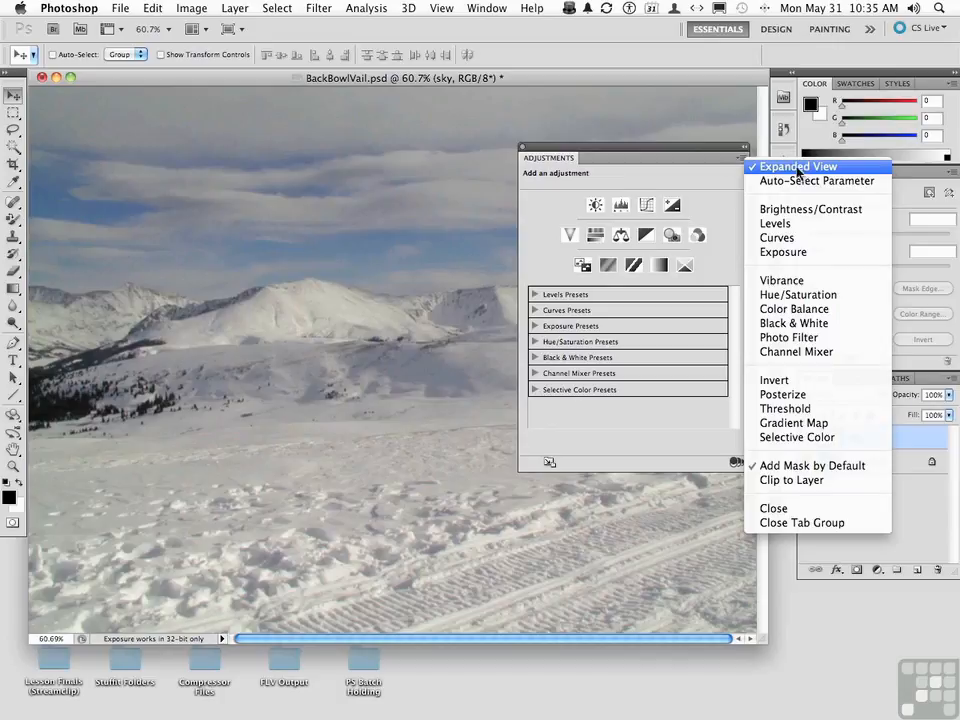
pyautogui.click(706, 157)
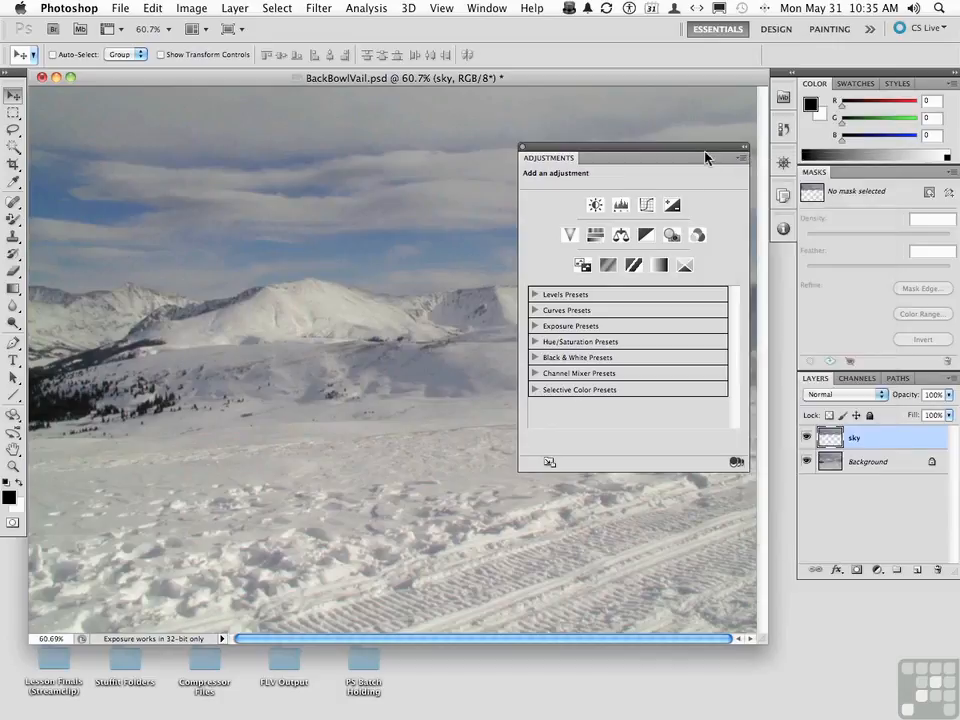
pyautogui.click(545, 465)
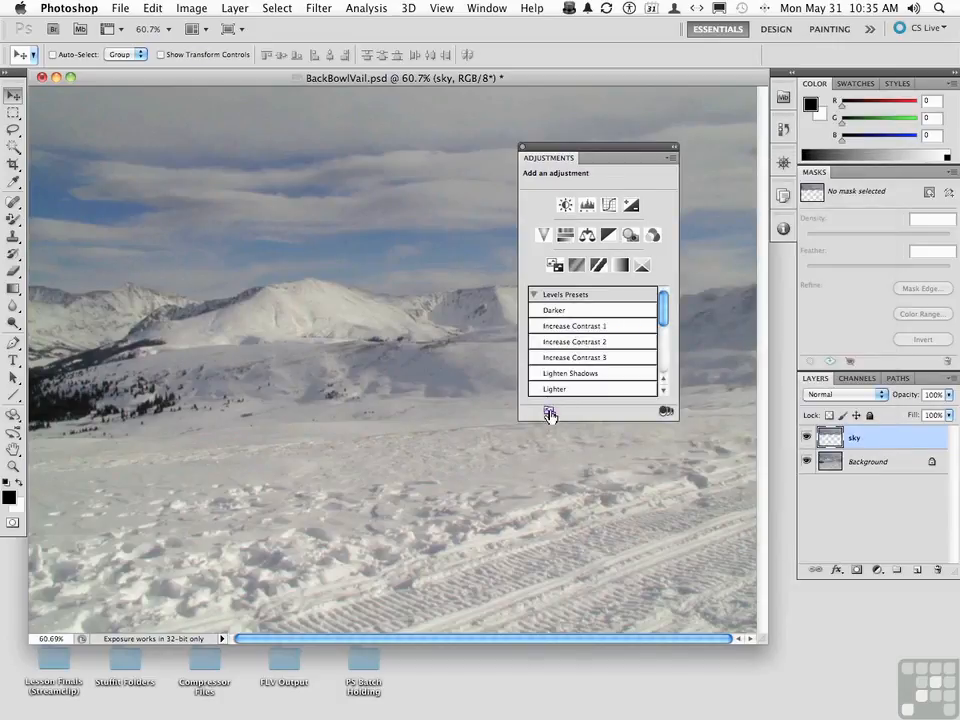
pyautogui.click(549, 411)
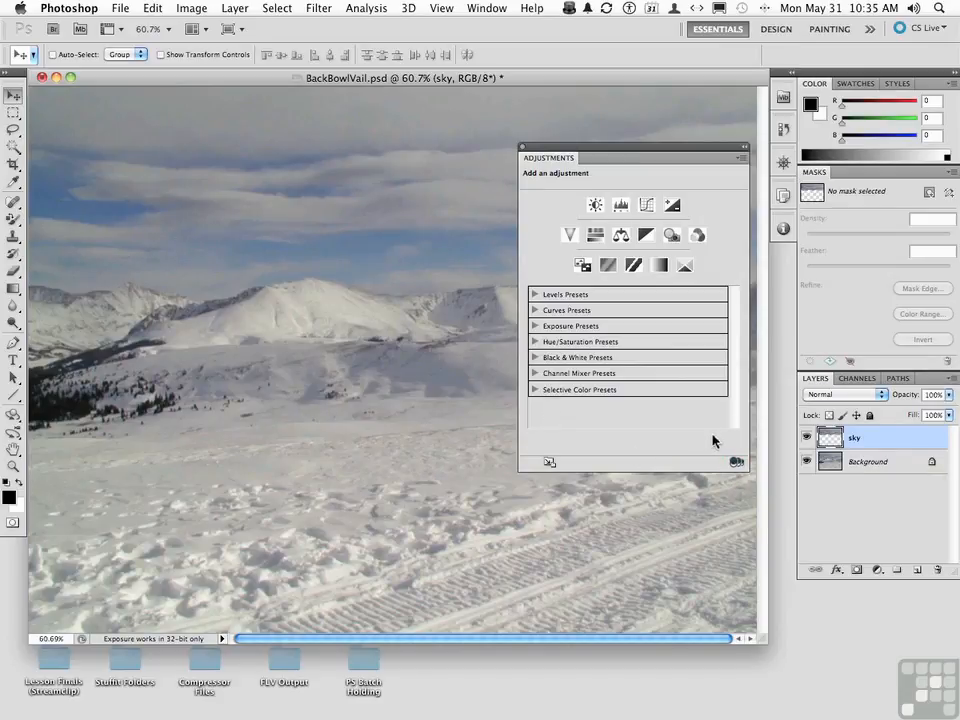
# Step: Try the Increase Contrast 3 Levels preset in the expanded panel and delete the resulting adjustment layer
pyautogui.click(535, 295)
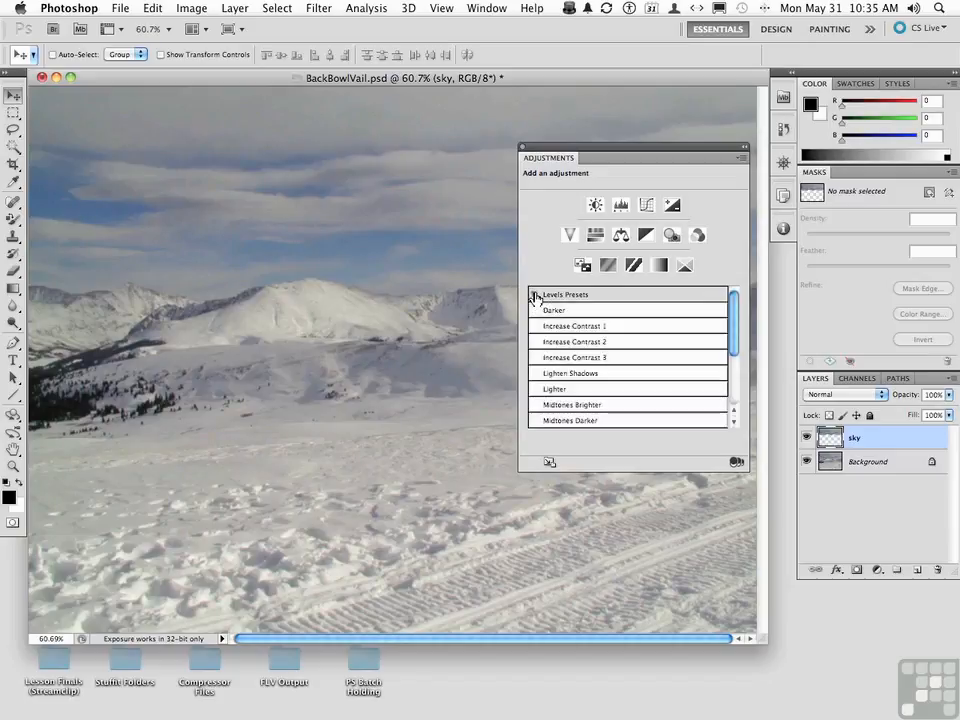
pyautogui.click(609, 358)
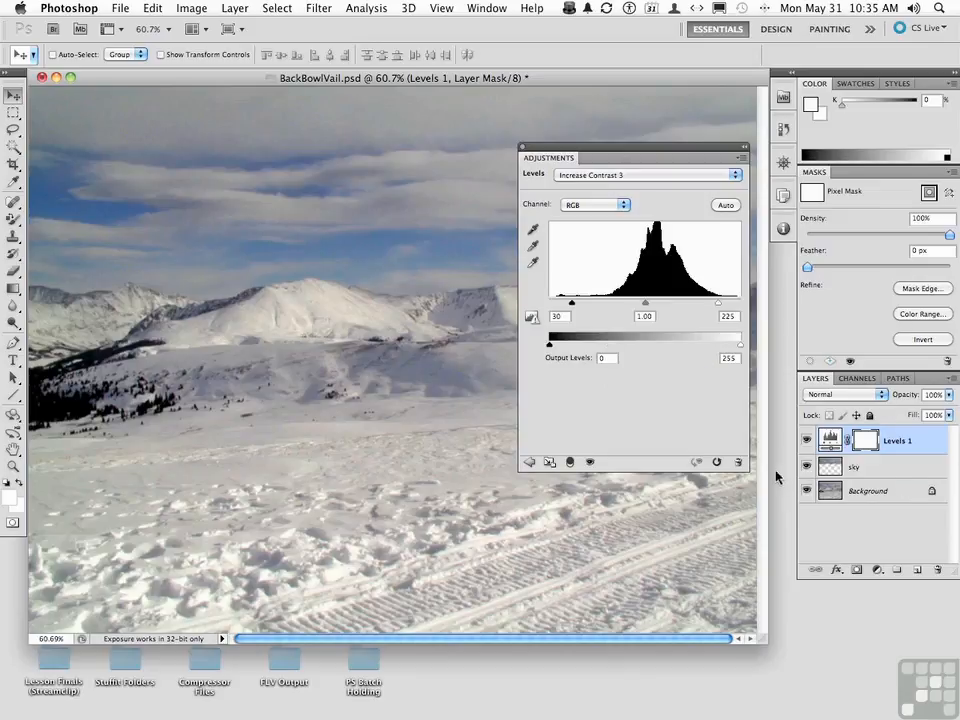
pyautogui.click(738, 462)
pyautogui.click(592, 263)
# Step: Check the sky layer without the Background and add a Levels adjustment clipped to it using the Increase Contrast 3 preset
pyautogui.click(807, 465)
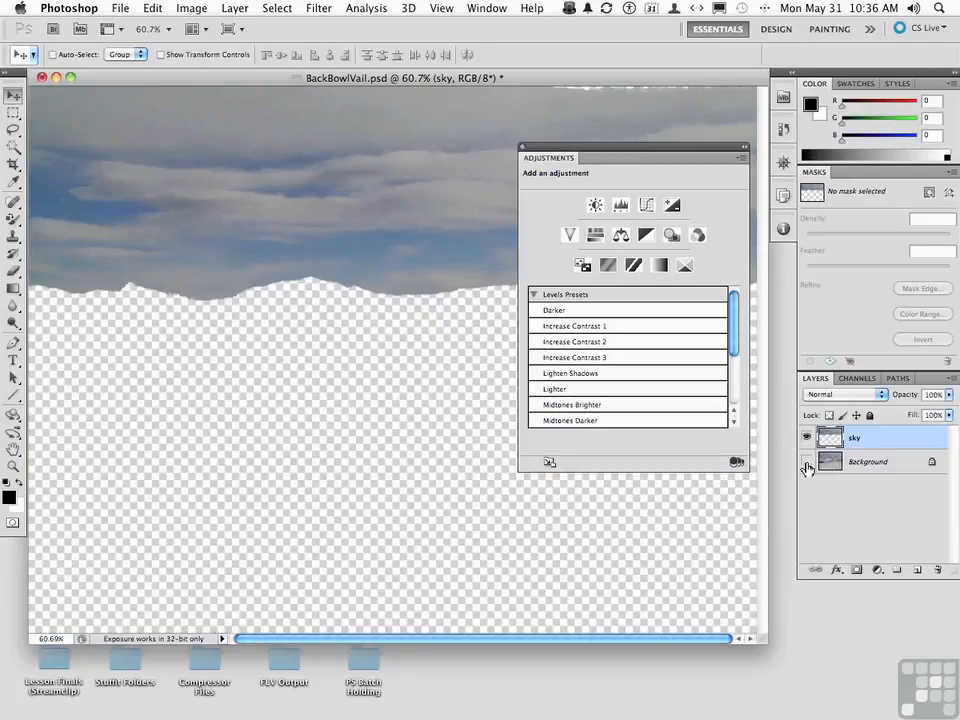
pyautogui.click(807, 464)
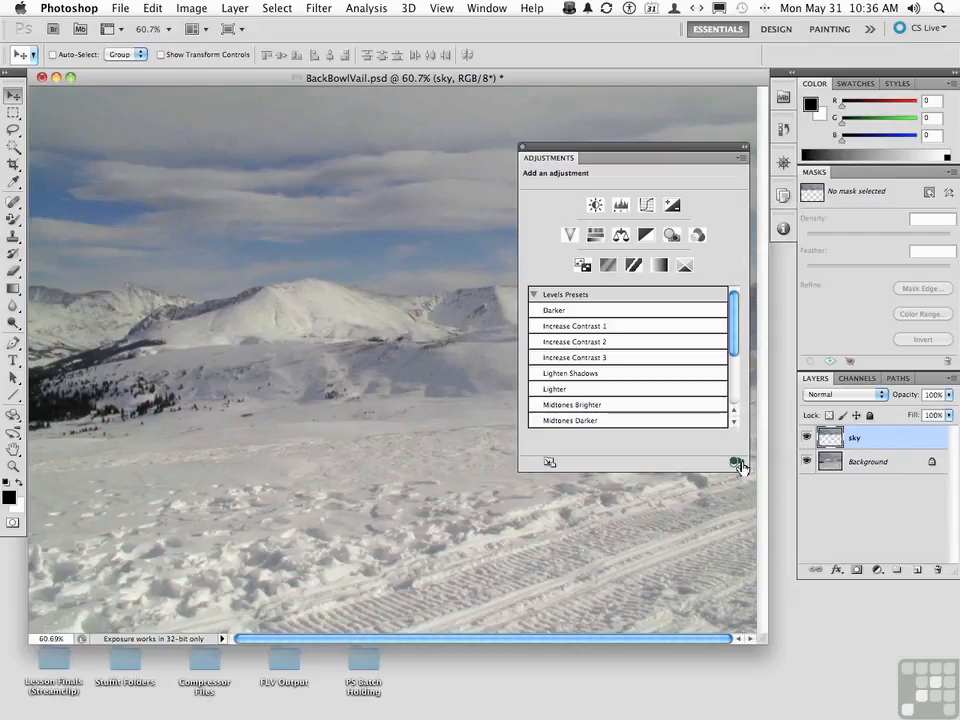
pyautogui.click(614, 360)
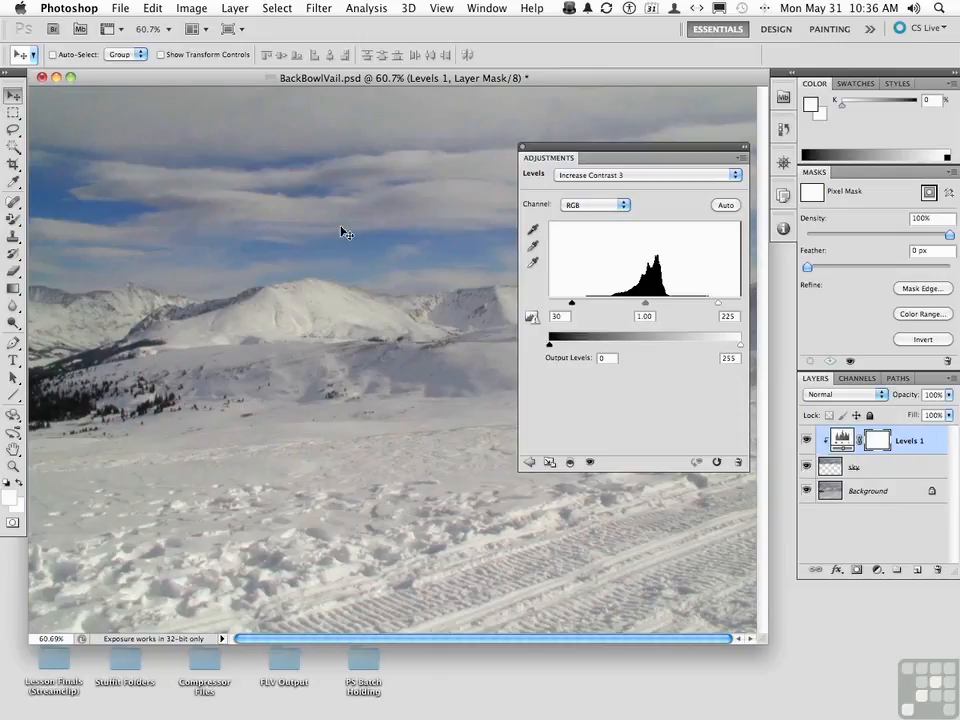
pyautogui.click(590, 465)
pyautogui.click(590, 465)
# Step: Toggle the Levels adjustment between affecting all layers below and only the sky layer, and delete it
pyautogui.click(569, 462)
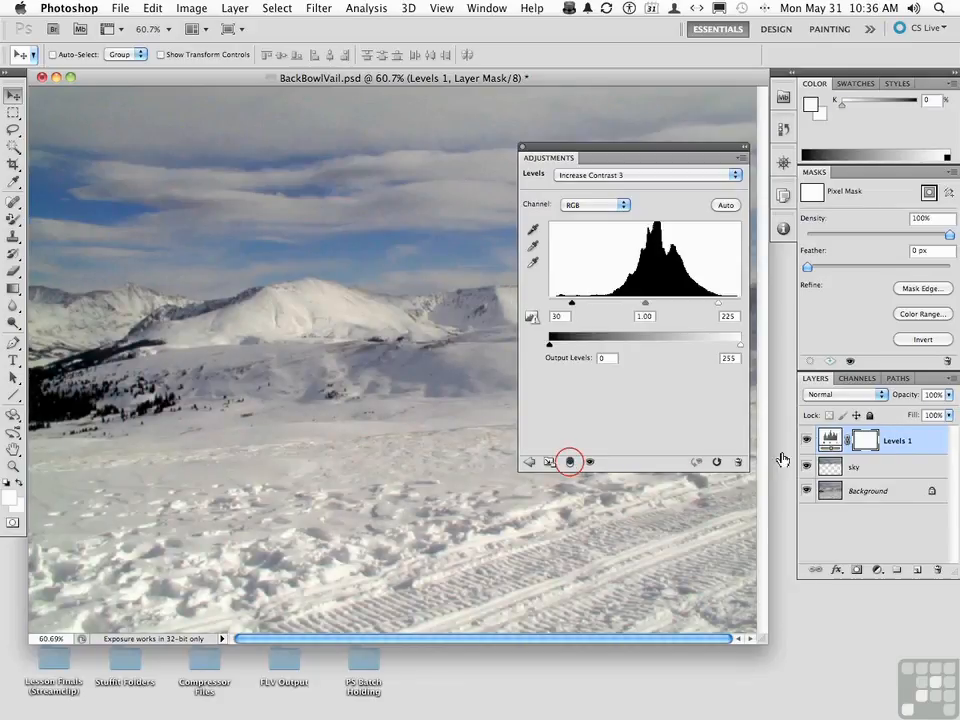
pyautogui.click(571, 462)
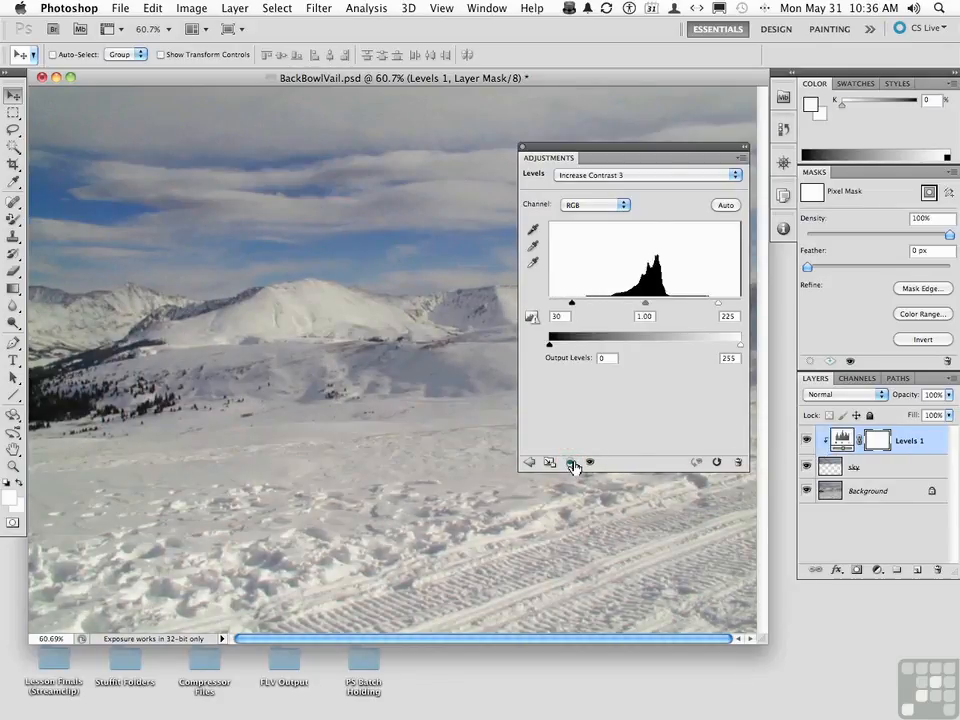
pyautogui.click(571, 463)
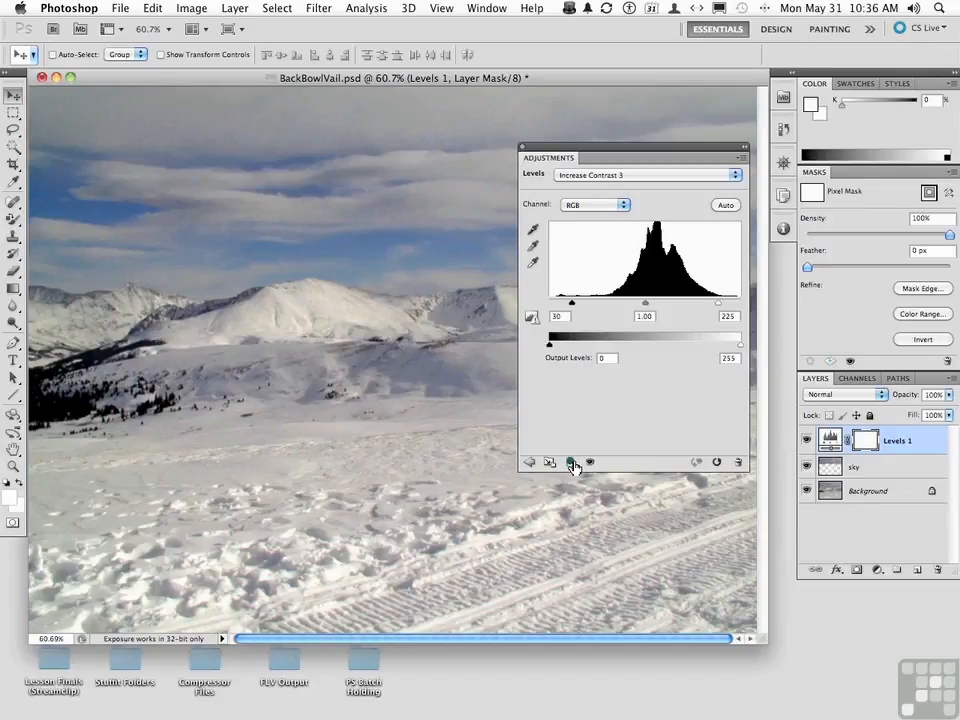
pyautogui.click(738, 462)
pyautogui.click(592, 263)
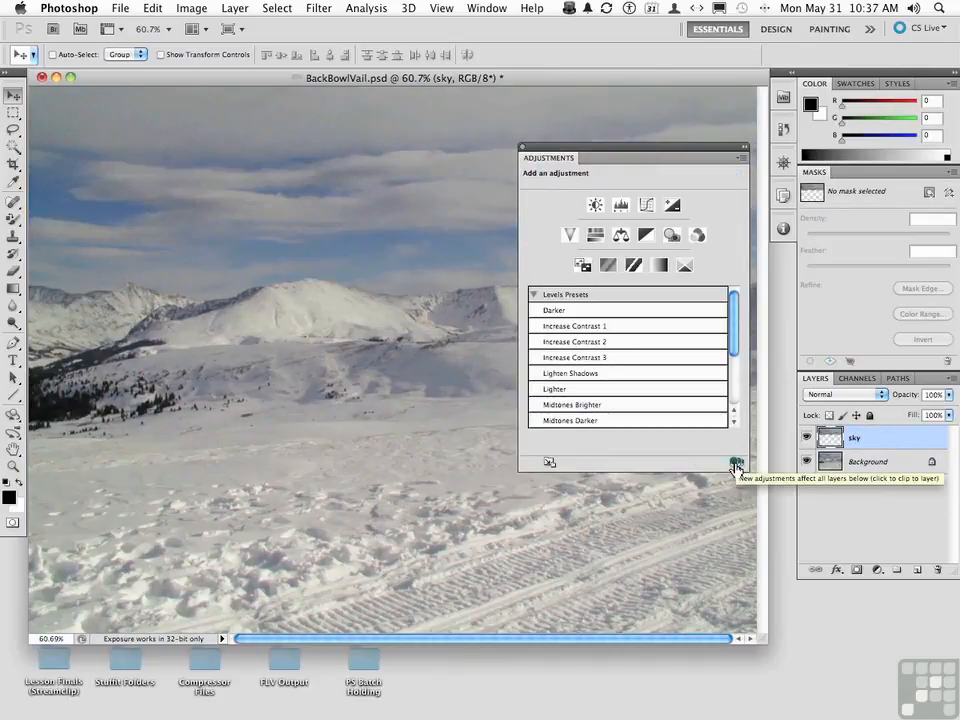
# Step: Collapse the Levels Presets group and review the option settings of the Adjustments panel
pyautogui.click(535, 296)
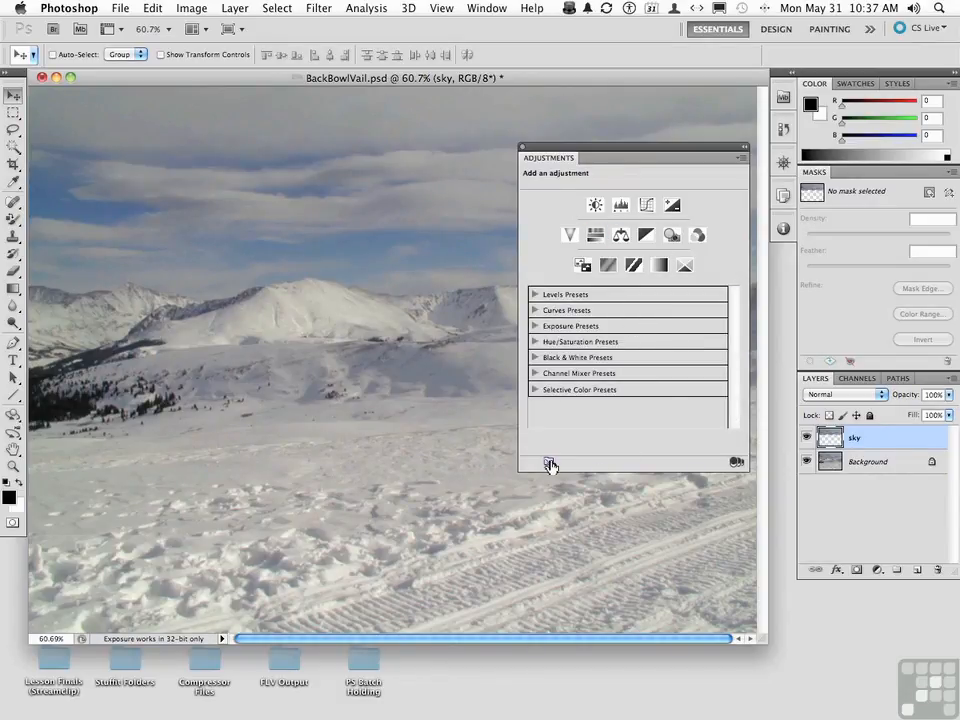
pyautogui.click(734, 462)
pyautogui.click(741, 158)
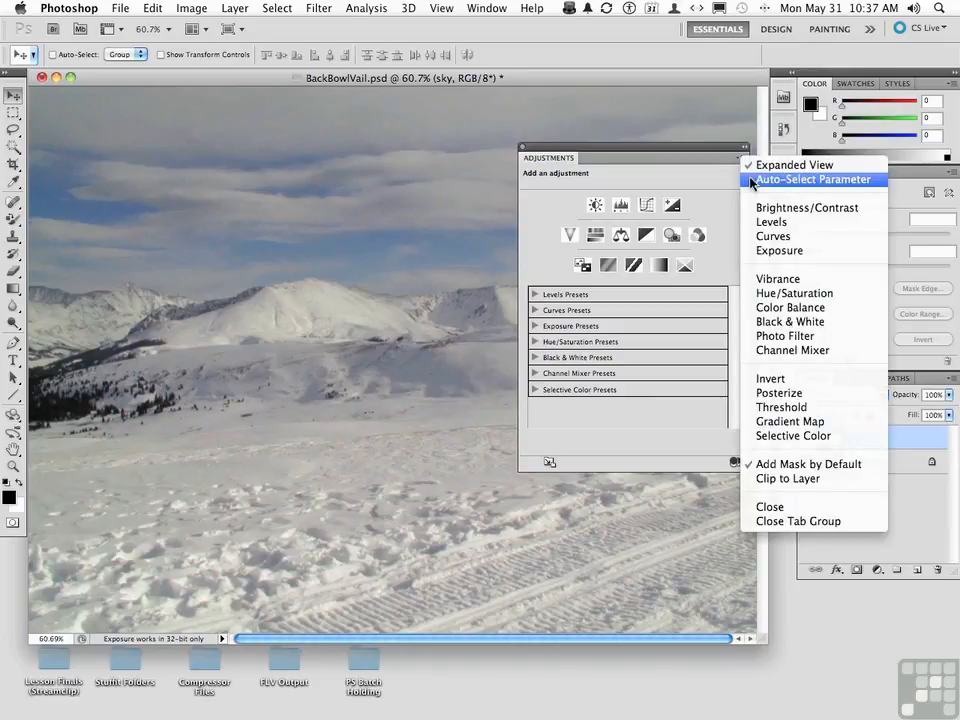
pyautogui.click(752, 180)
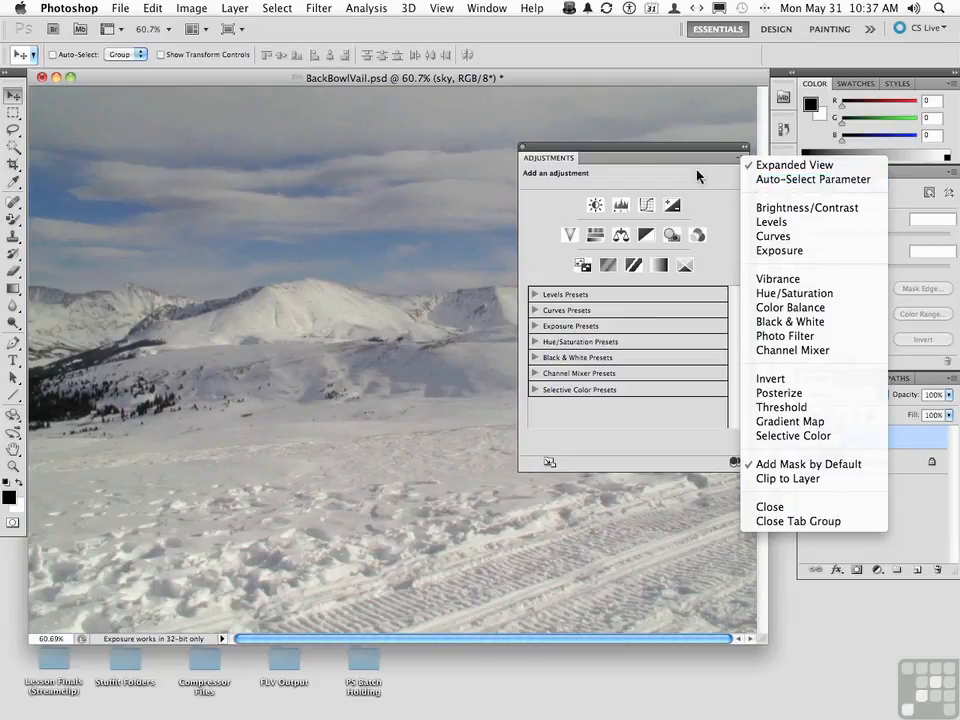
# Step: Add a default Levels adjustment layer above the sky layer and delete it
pyautogui.click(621, 209)
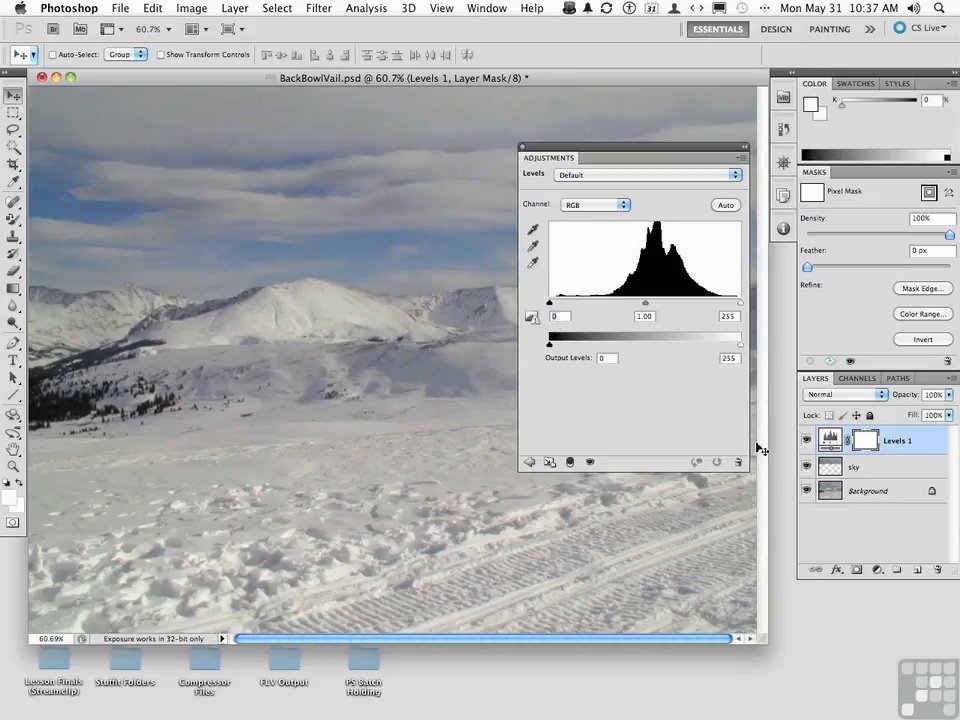
pyautogui.click(739, 462)
pyautogui.click(592, 263)
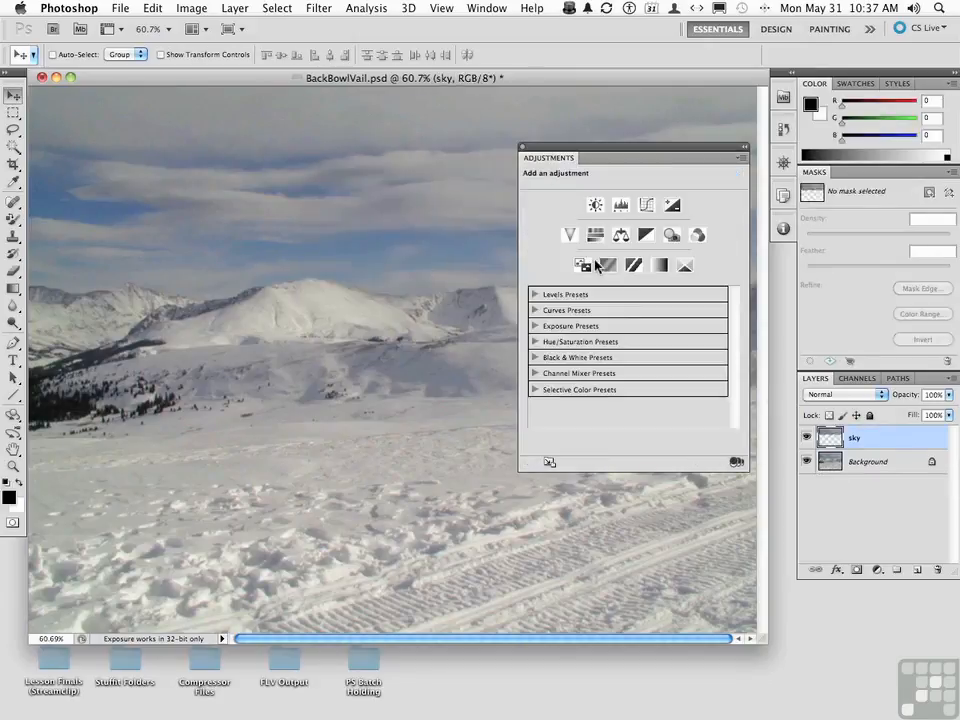
# Step: Enable Auto-Select Parameter for the Adjustments panel
pyautogui.click(743, 158)
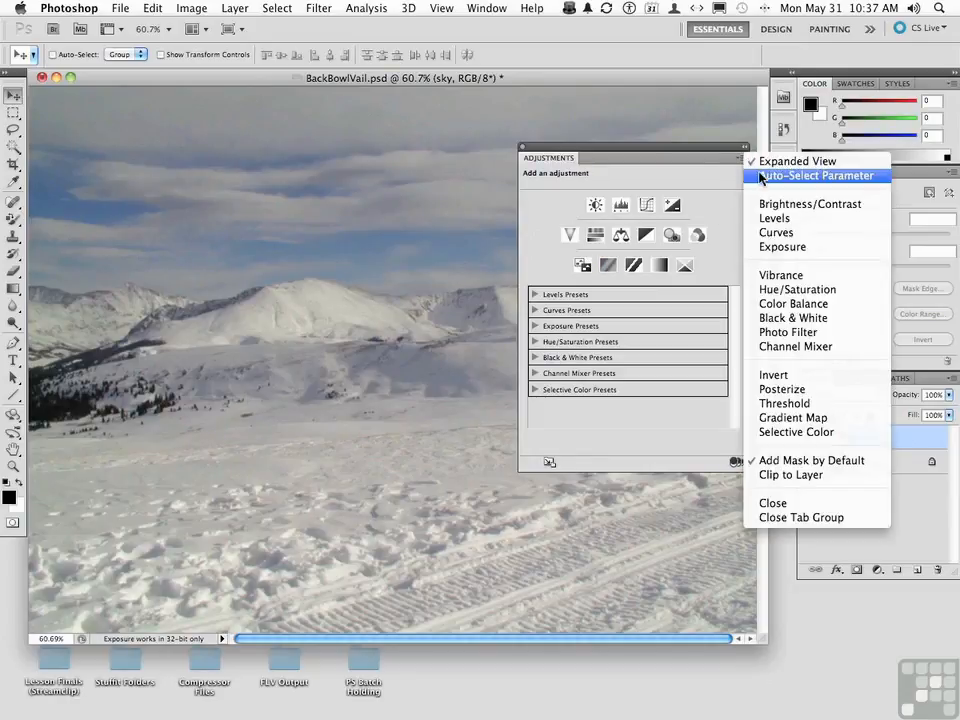
pyautogui.click(759, 172)
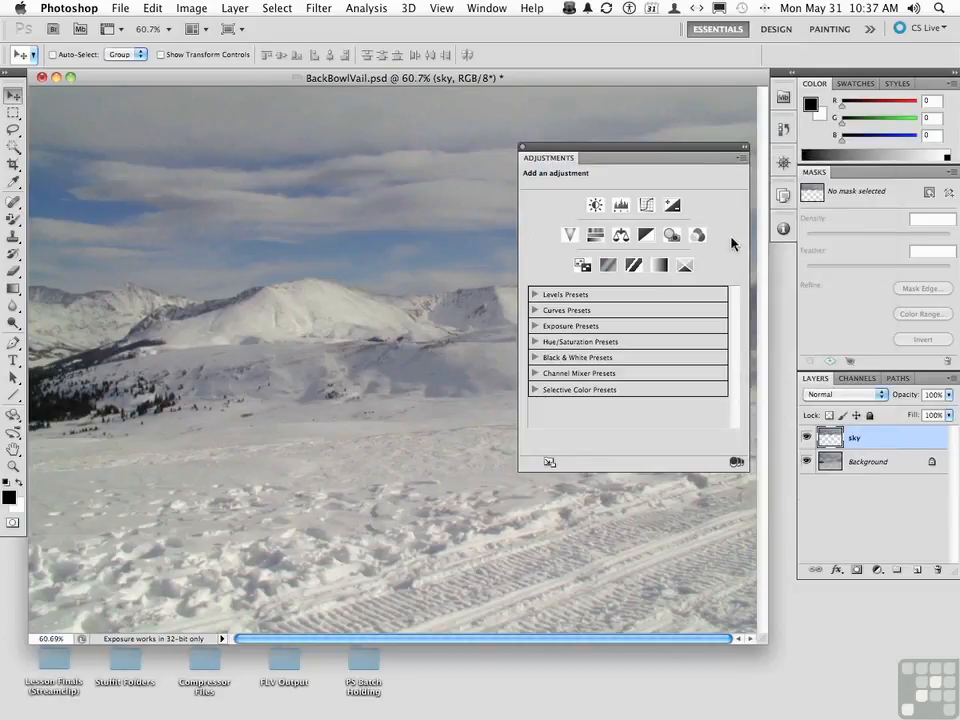
# Step: Try moving through the value fields of a new Levels adjustment layer and delete the layer
pyautogui.click(621, 206)
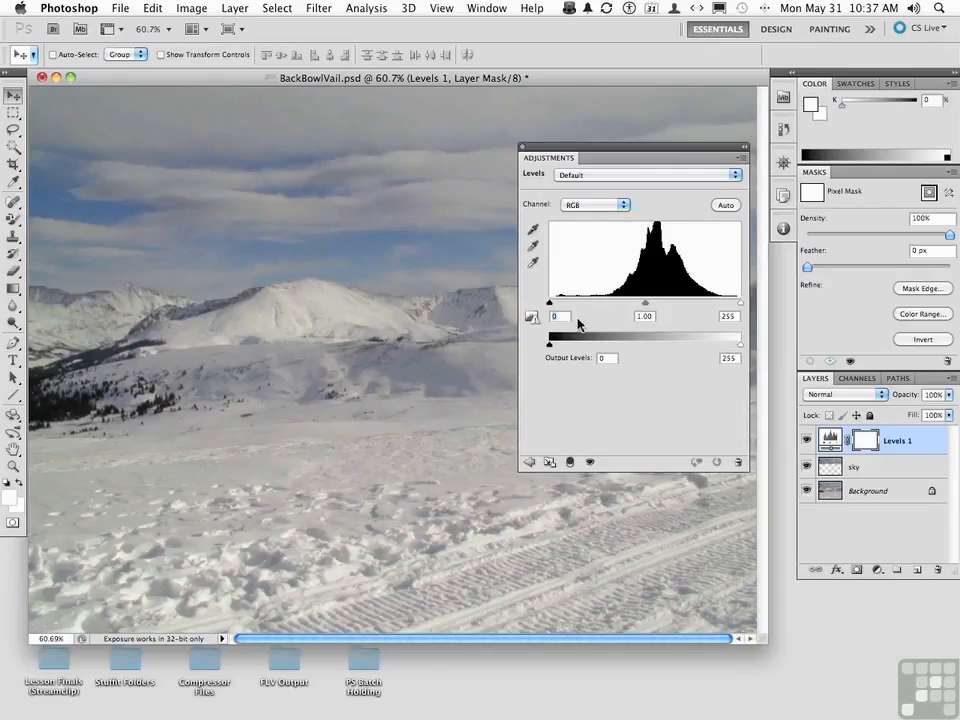
pyautogui.press('Tab')
pyautogui.click(738, 461)
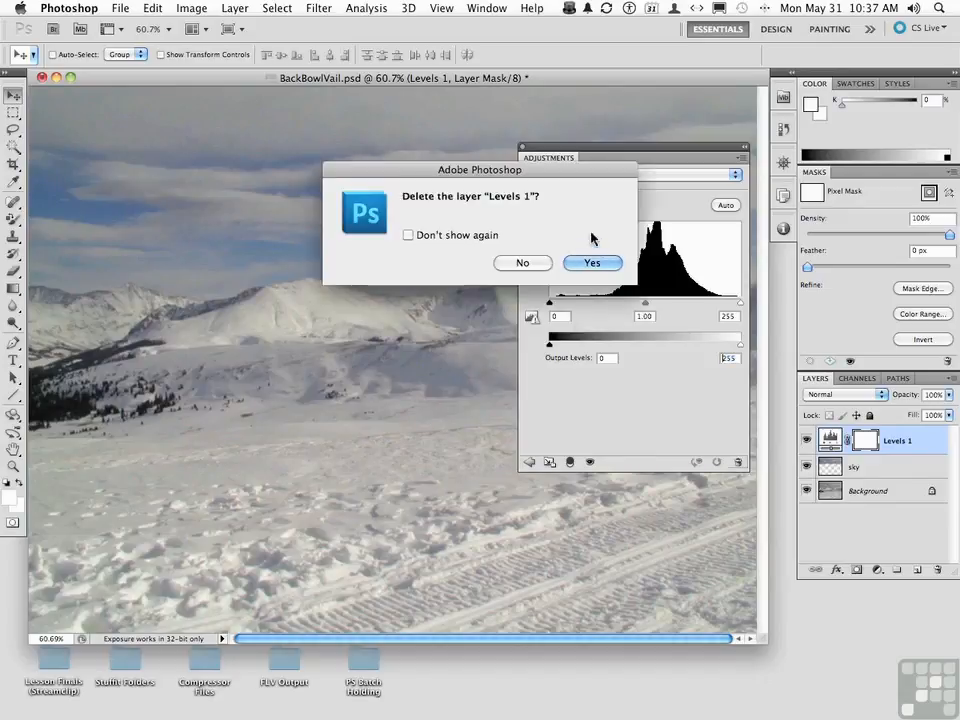
pyautogui.click(600, 263)
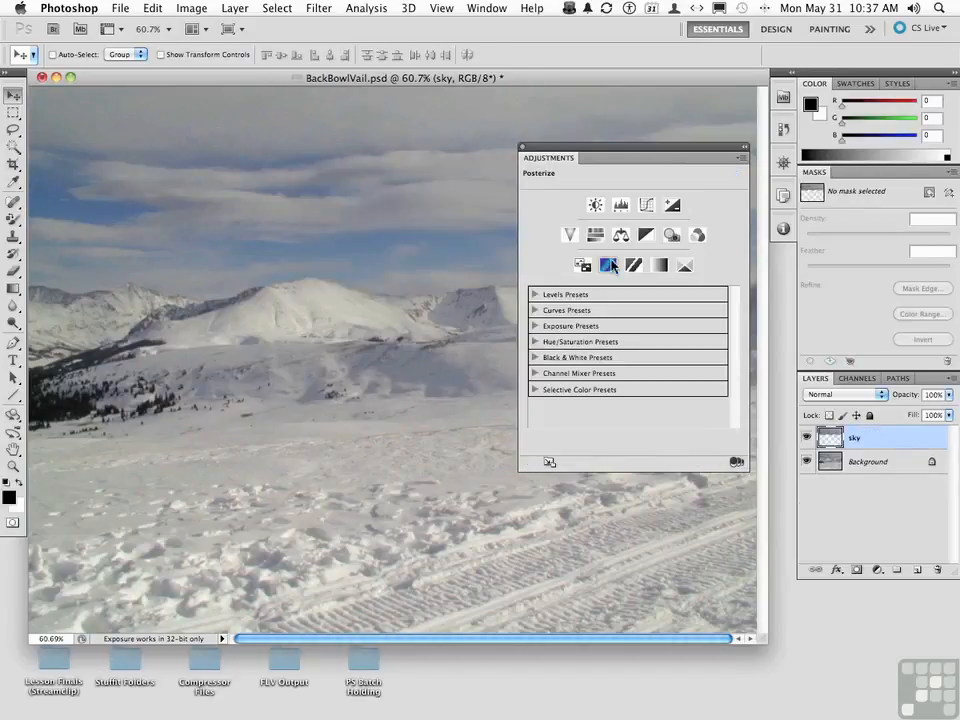
# Step: Examine the Clip to Layer option and the other places that offer adjustments: the image adjustment commands and the new adjustment layer list
pyautogui.click(742, 159)
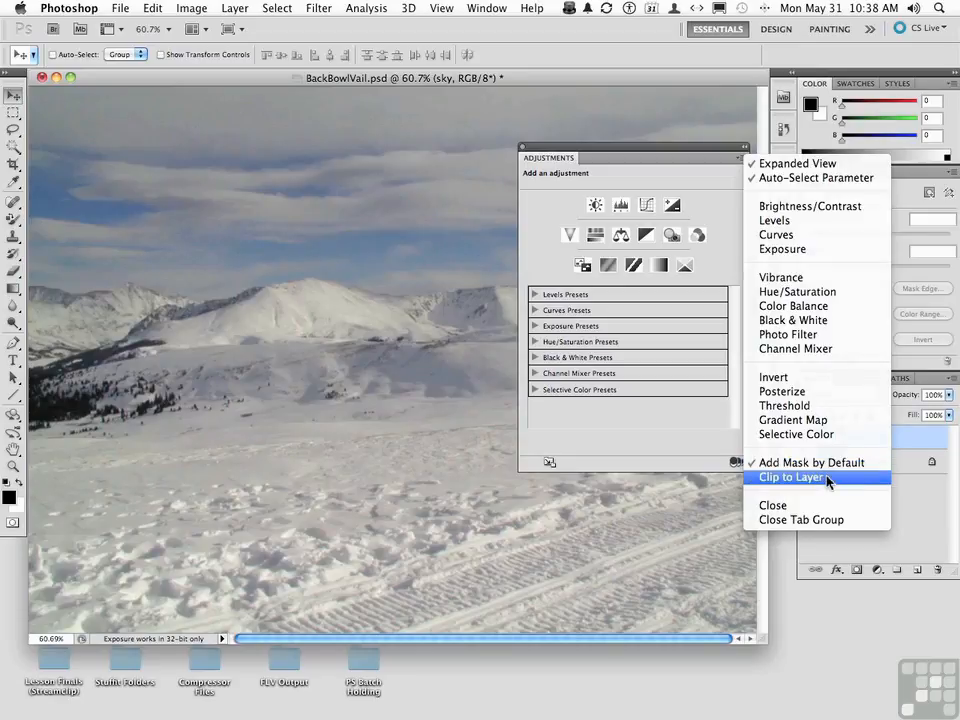
pyautogui.click(699, 430)
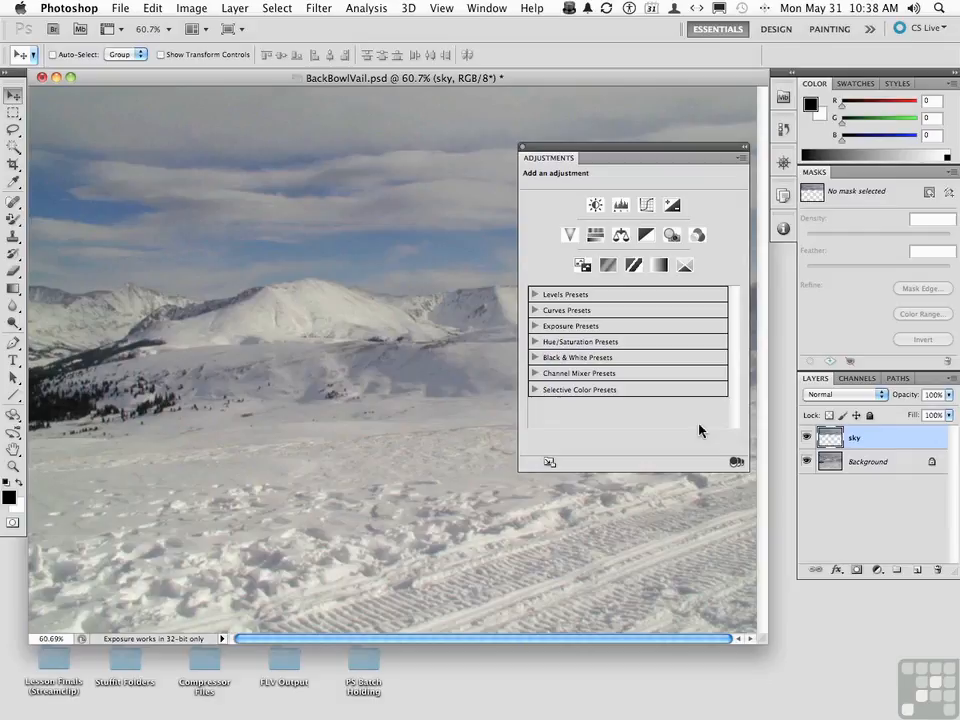
pyautogui.click(190, 8)
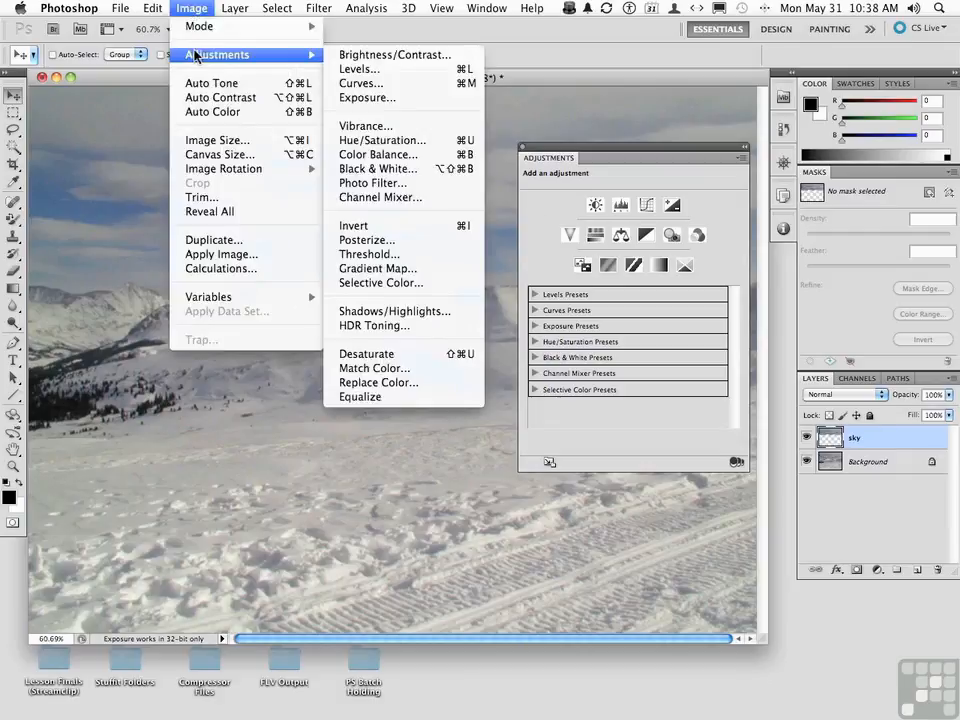
pyautogui.click(188, 9)
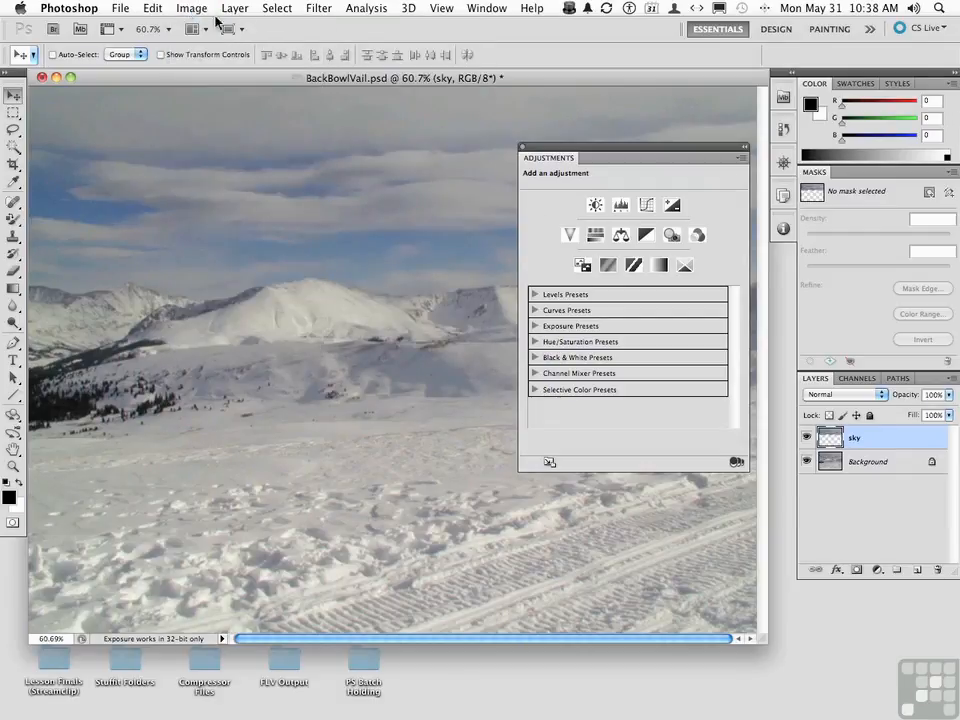
pyautogui.click(876, 570)
pyautogui.click(876, 570)
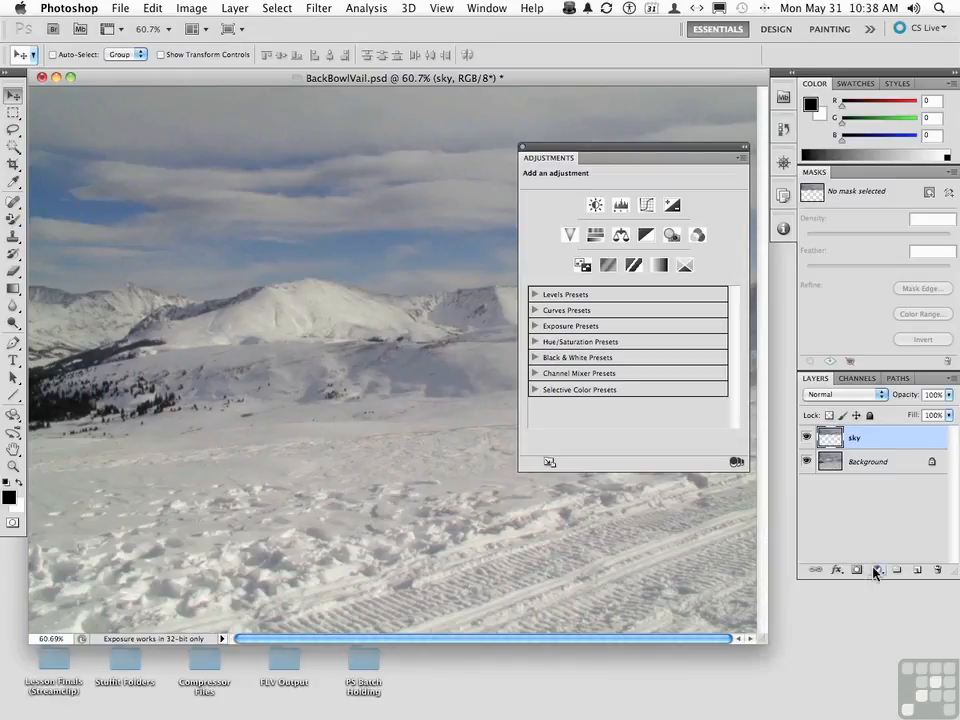